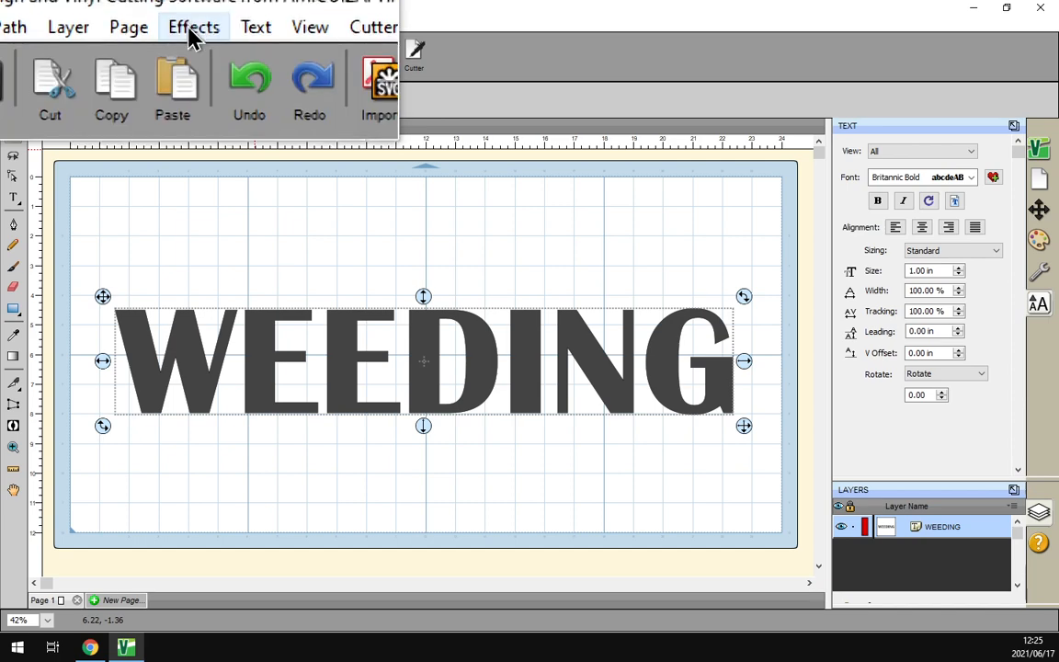
- Start the Weeding effect on the WEEDING text and enlarge its dialog to nearly fill the screen
click(190, 24)
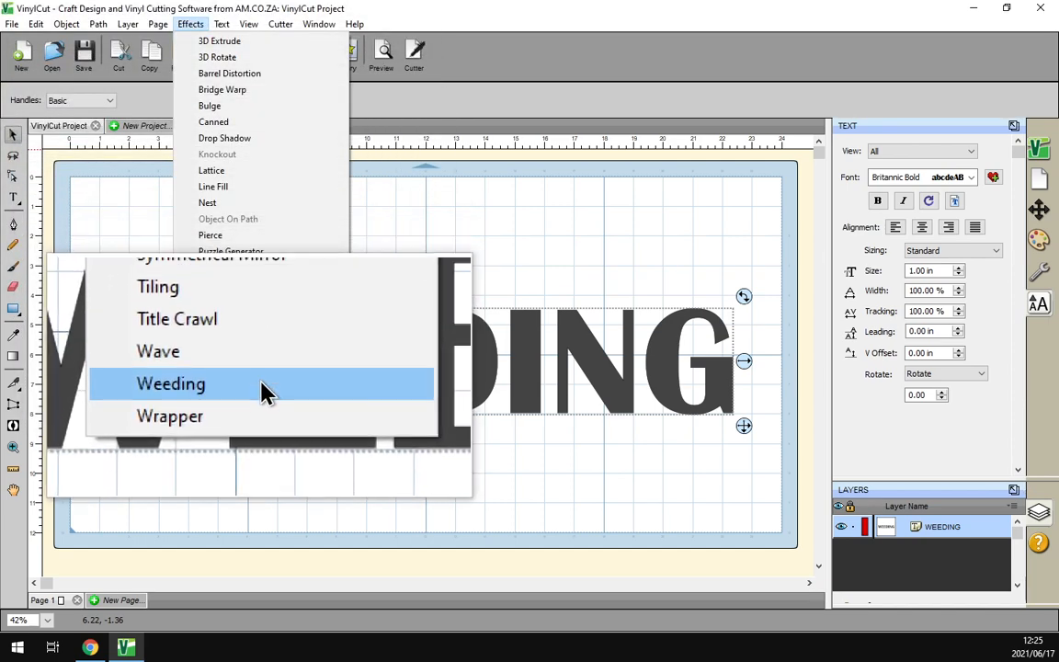
click(262, 391)
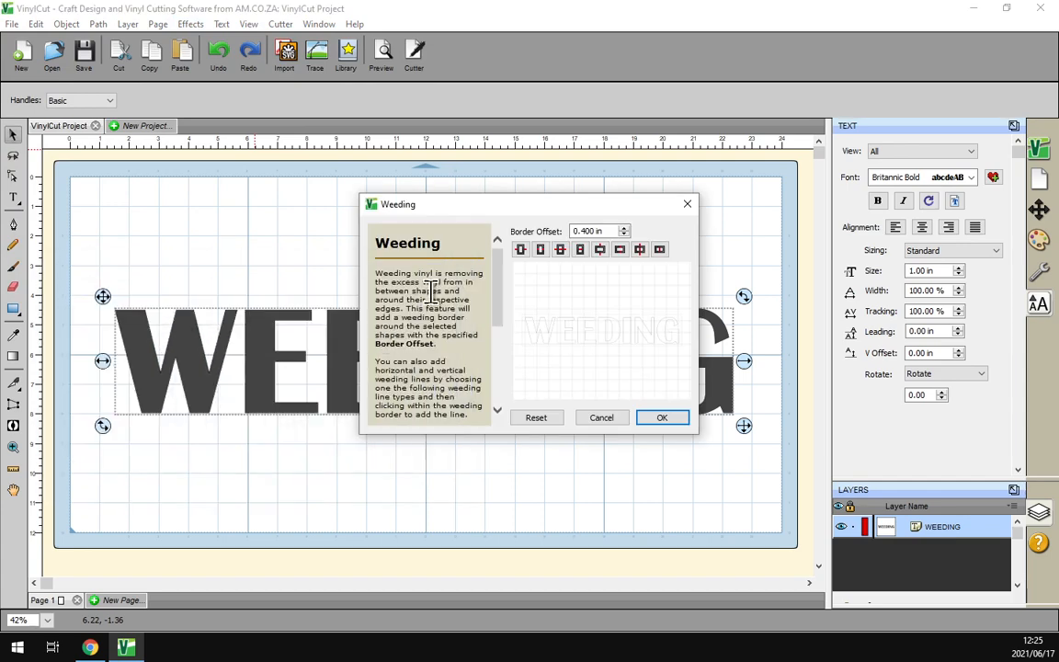
drag(641, 140, 851, 46)
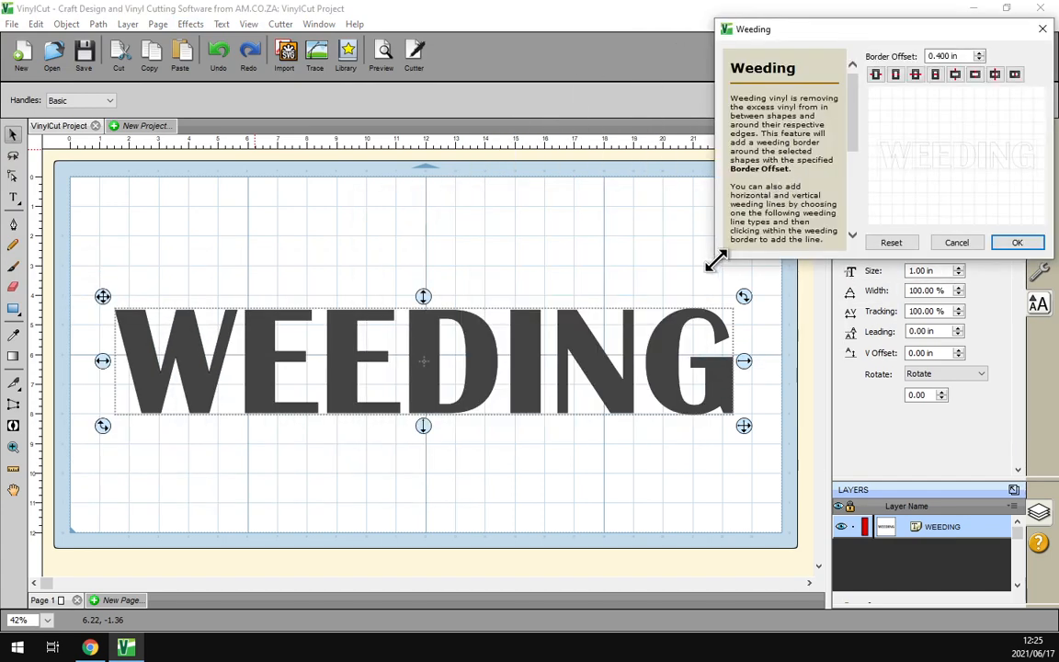
drag(715, 261, 20, 612)
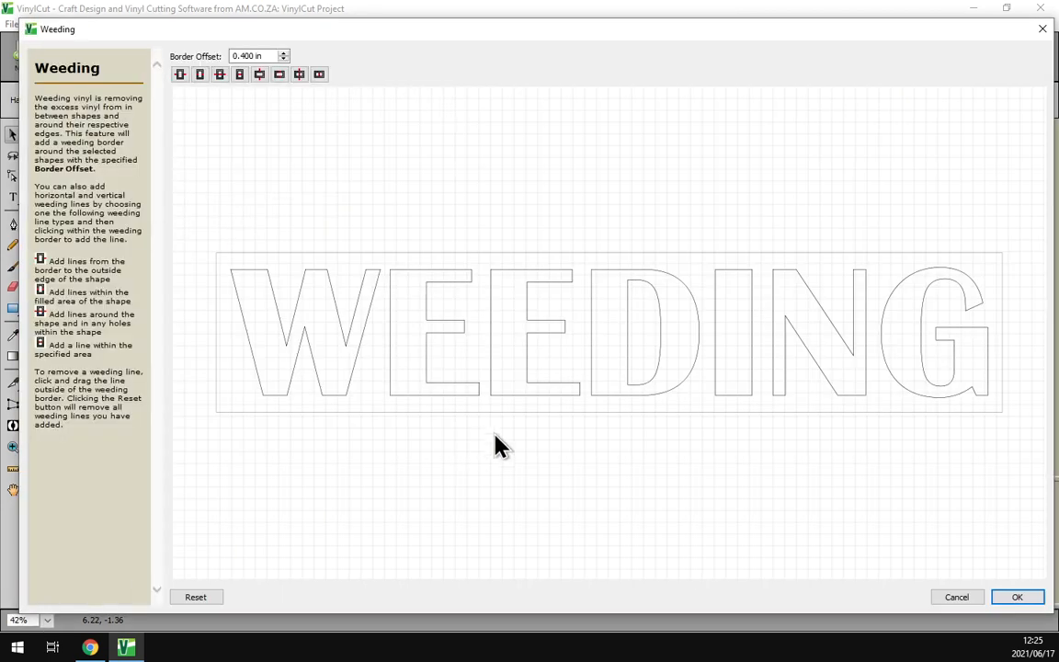
- Lower the weeding border offset to 0.000 in, and raise it to 0.600 in
click(241, 74)
click(283, 60)
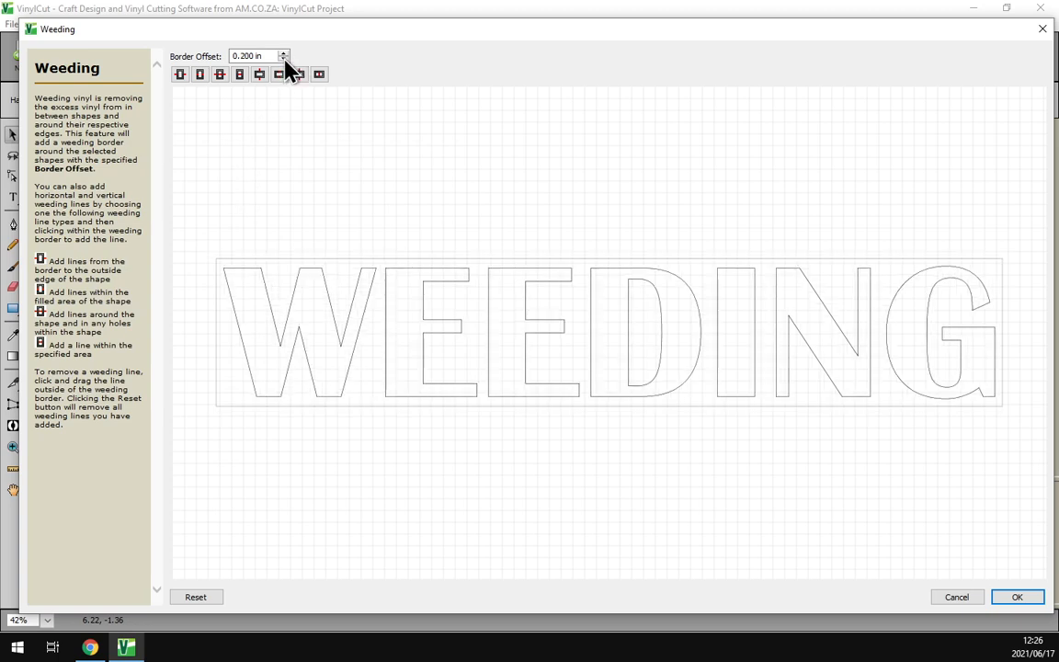
click(283, 60)
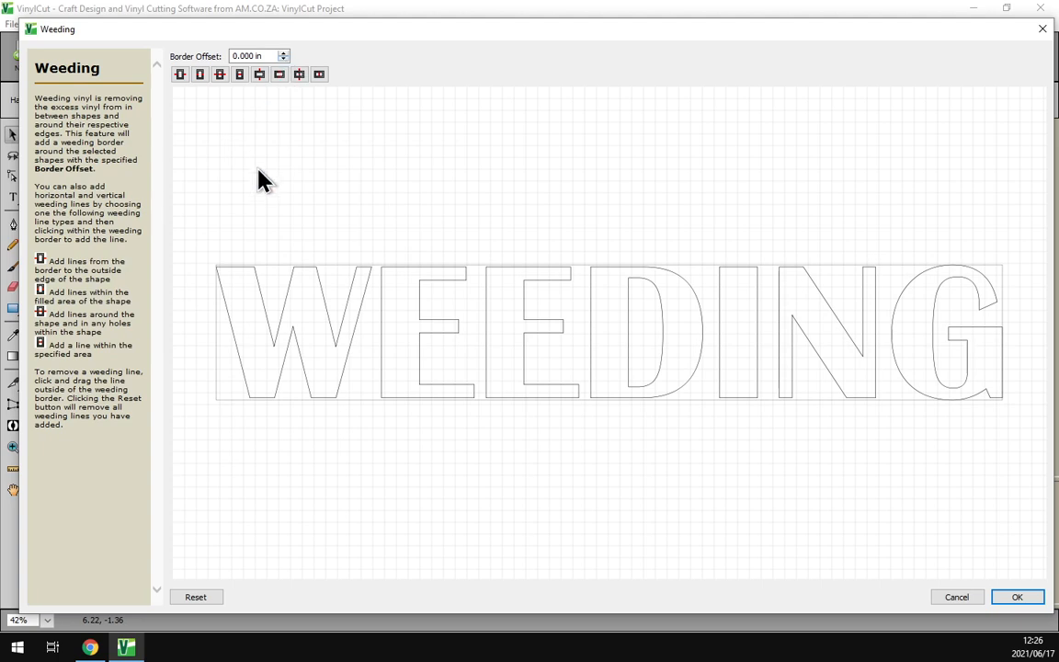
click(283, 52)
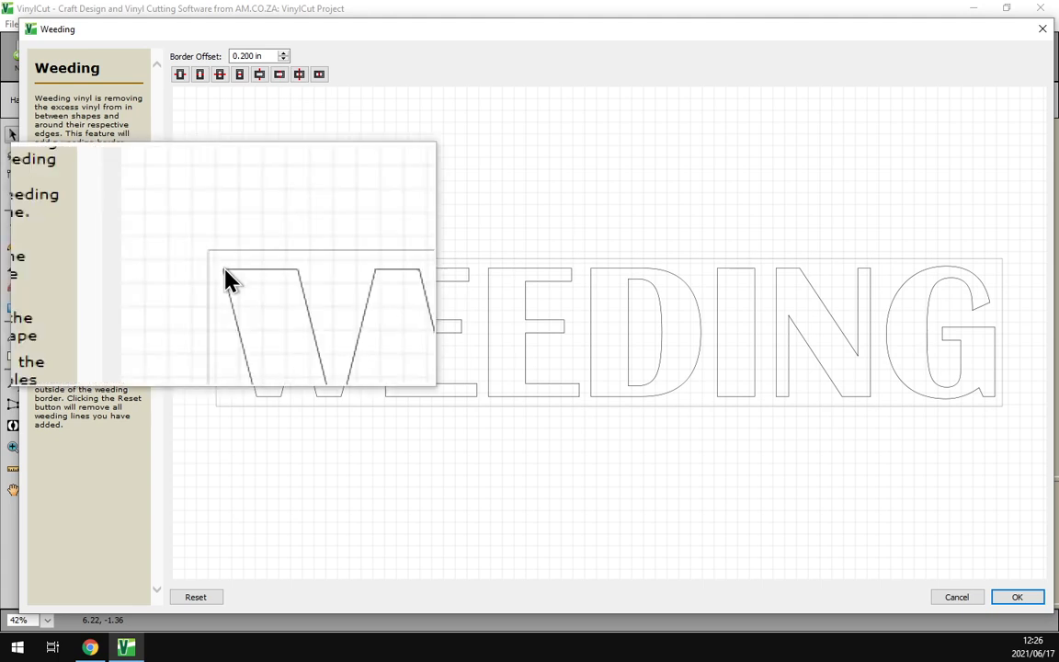
click(283, 52)
click(283, 53)
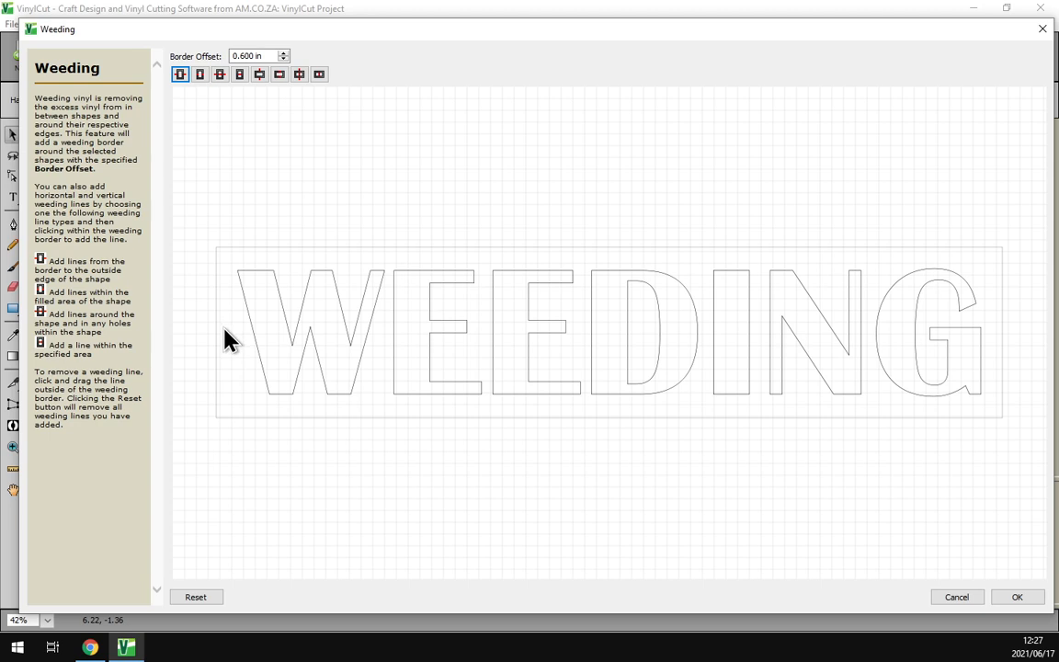
- Try a mid-height horizontal weeding line outside the letters, and another around the letters and through their holes, clearing each one
mouse_move(225, 327)
mouse_down()
mouse_move(229, 367)
mouse_move(232, 293)
mouse_move(227, 350)
mouse_move(221, 328)
mouse_up()
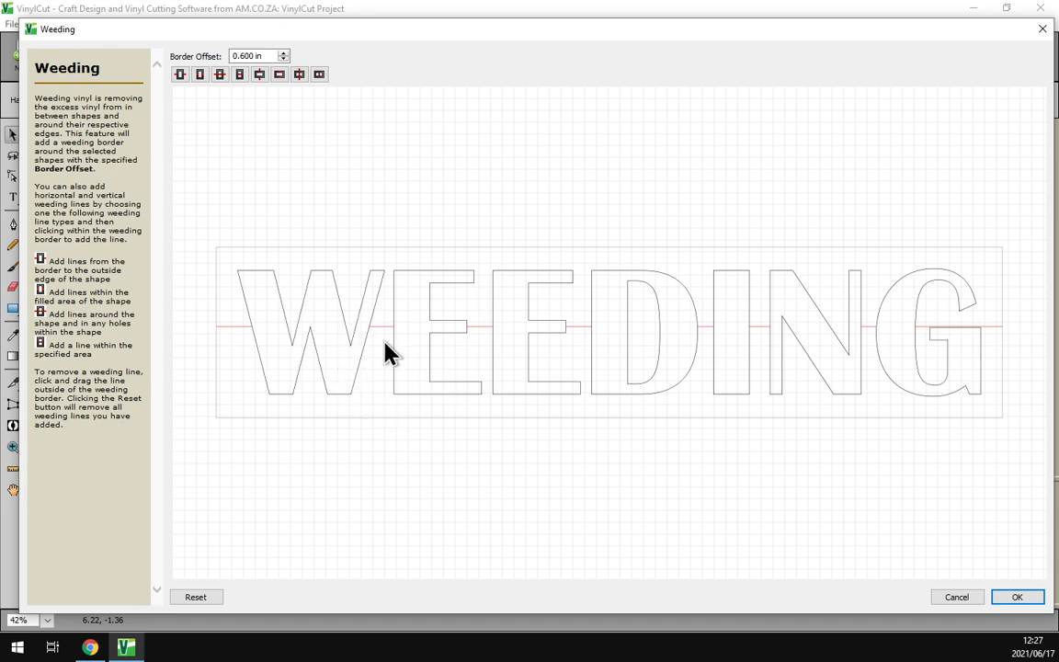
click(208, 600)
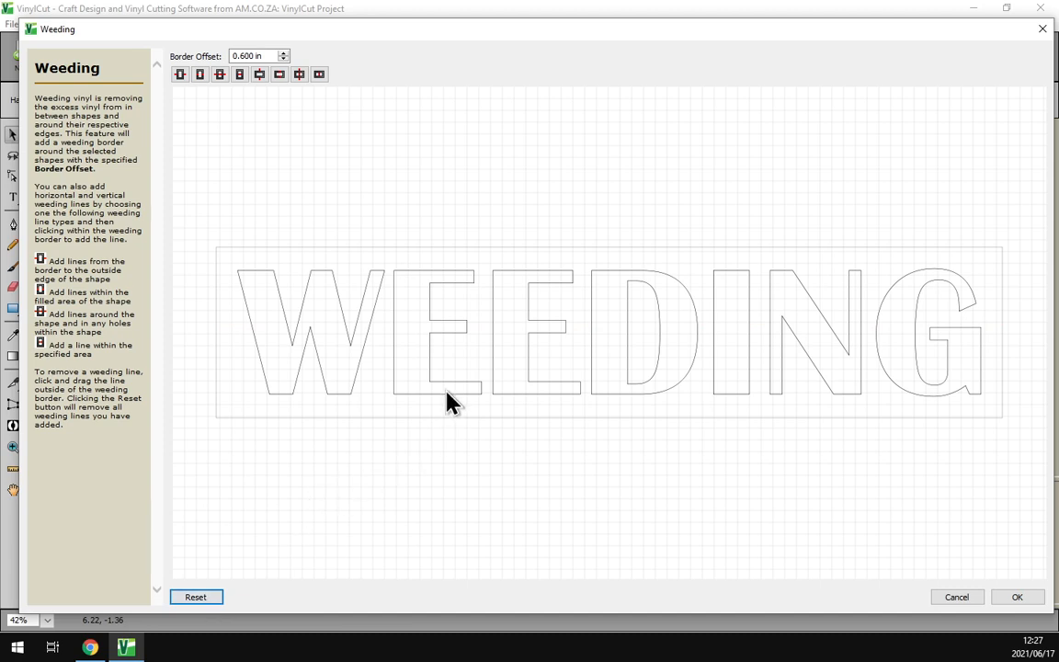
click(221, 78)
click(230, 329)
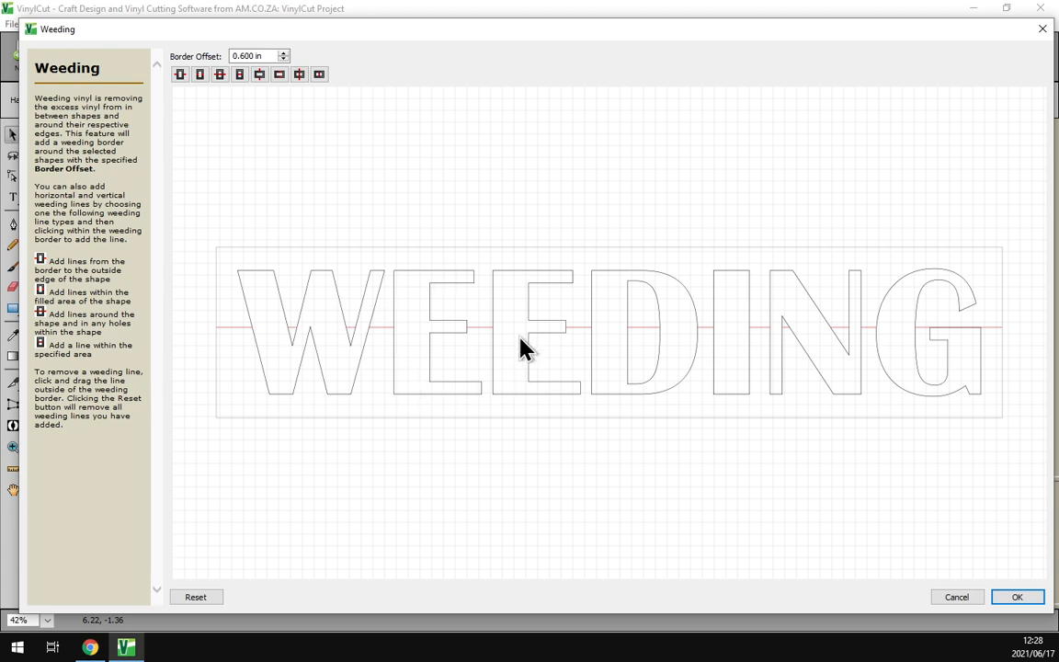
click(195, 598)
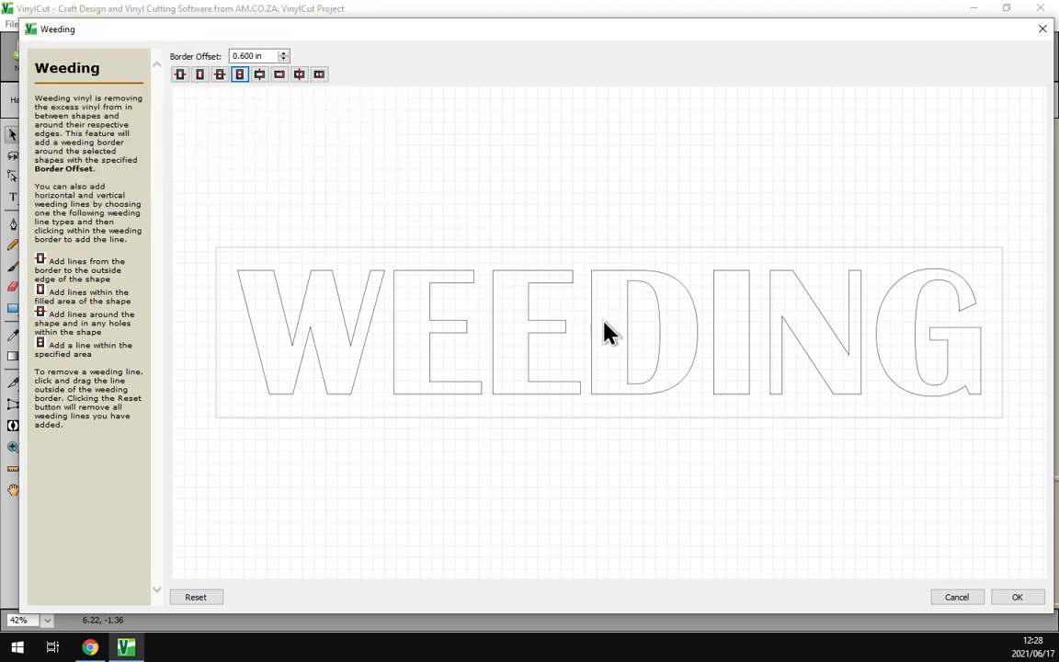
- Try single-area weeding lines: horizontal inside the D, cleared again, horizontal on both sides of the N, and vertical above the N
click(643, 325)
click(199, 599)
click(761, 329)
click(869, 330)
click(315, 76)
click(780, 257)
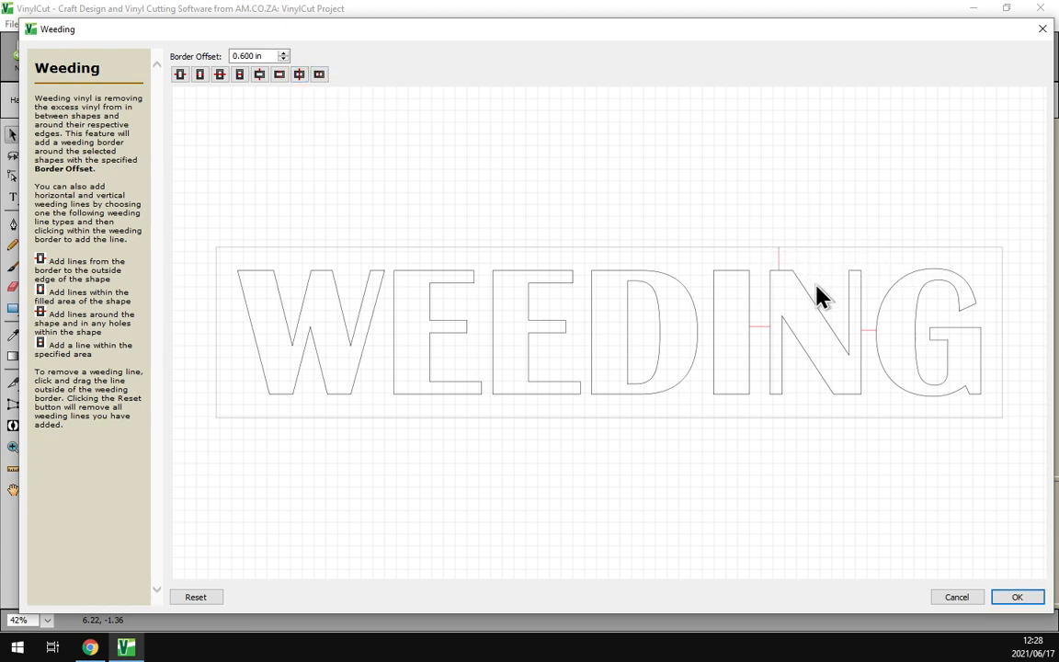
- Try a single-area horizontal weeding line in the G's inner opening, and clear all weeding lines
click(220, 79)
click(239, 76)
click(927, 343)
click(193, 597)
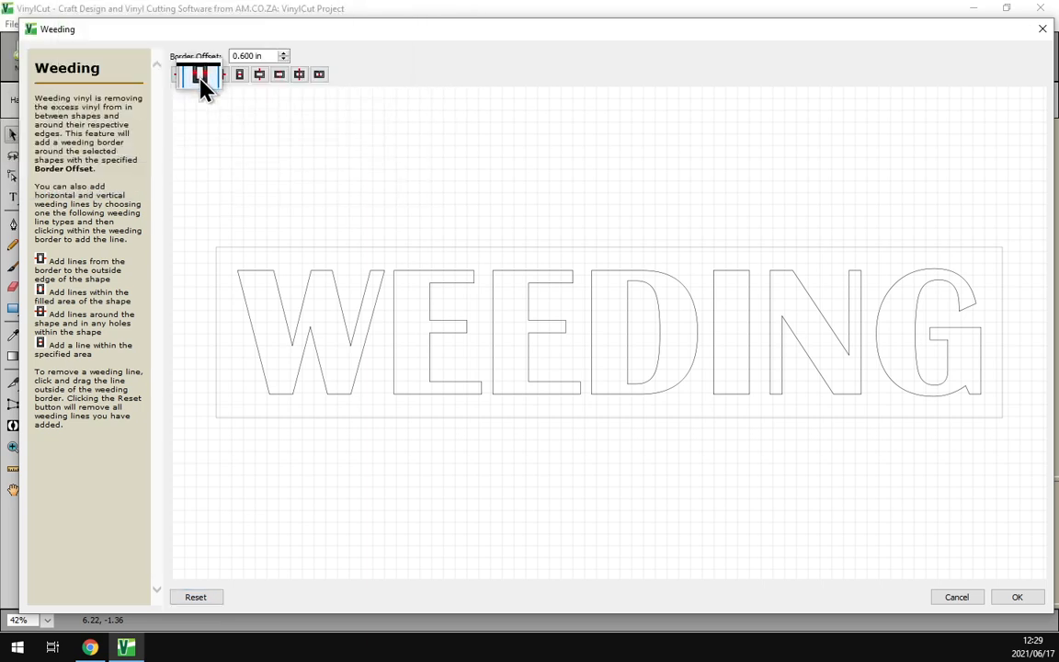
- Try a horizontal weeding line within all filled letters and a vertical one at the N, and clear all weeding lines
click(261, 326)
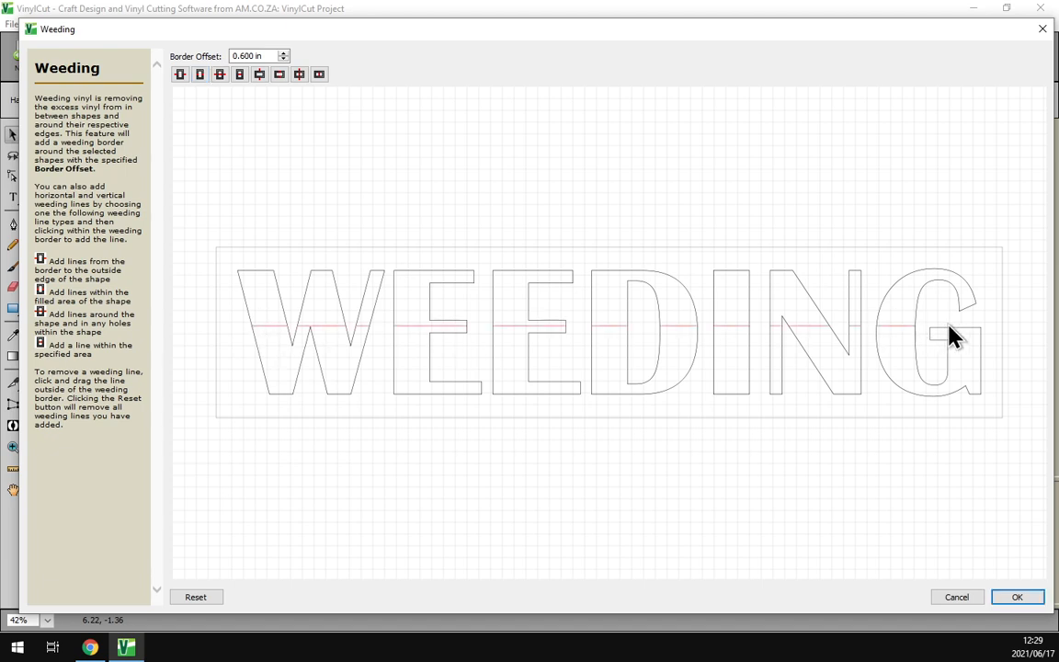
click(282, 79)
click(792, 279)
click(193, 598)
- Add three horizontal weeding lines within the filled letter areas: near the tops, at mid-height and in the lower half
click(200, 75)
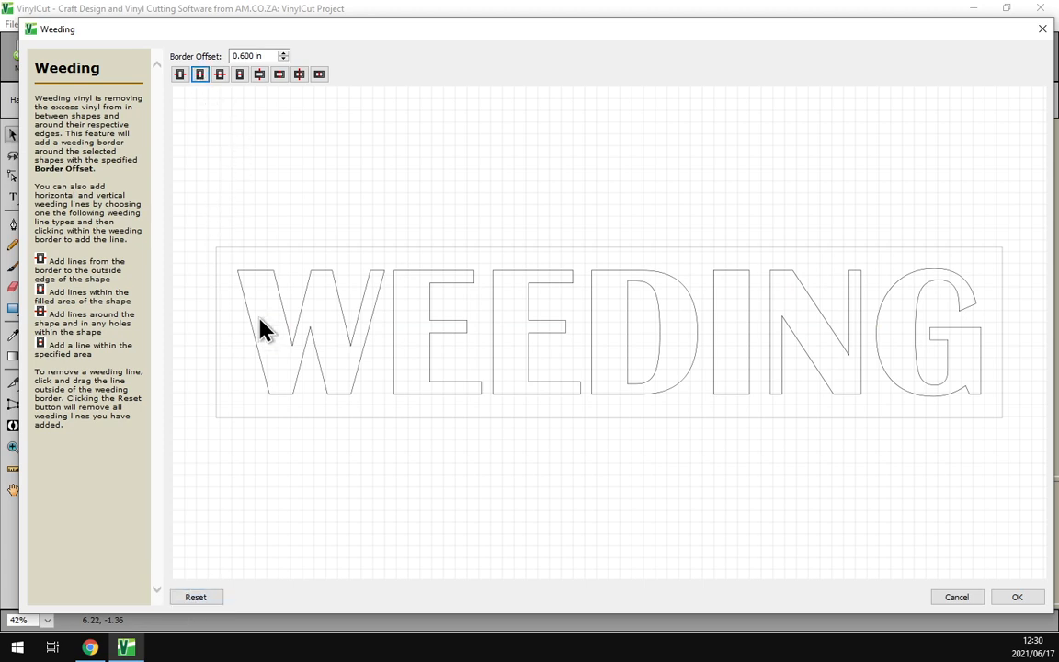
click(250, 287)
click(263, 334)
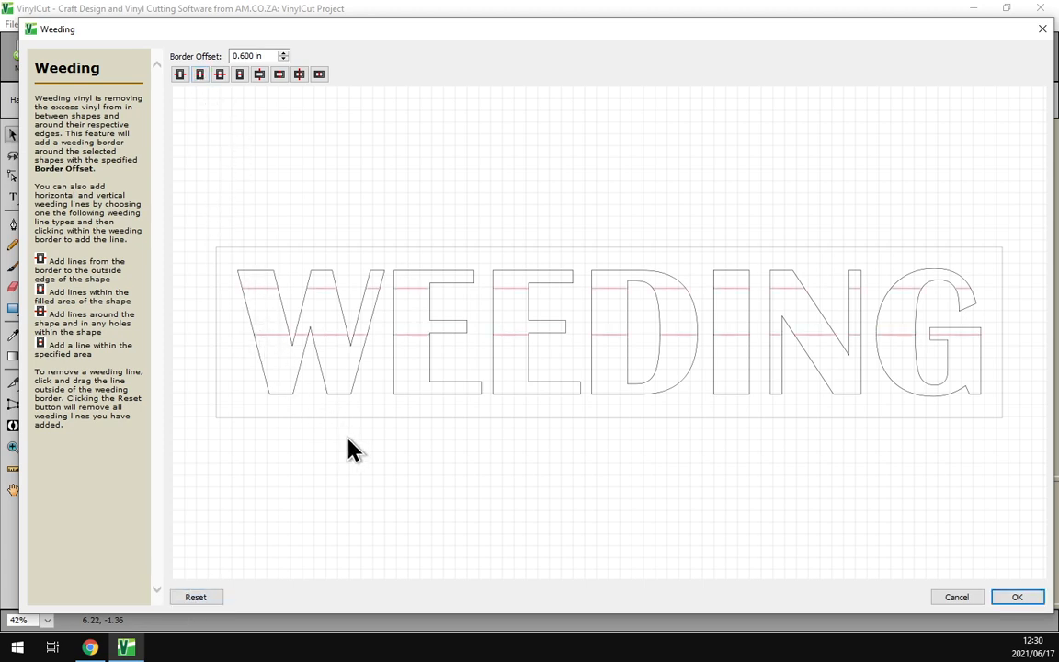
click(294, 357)
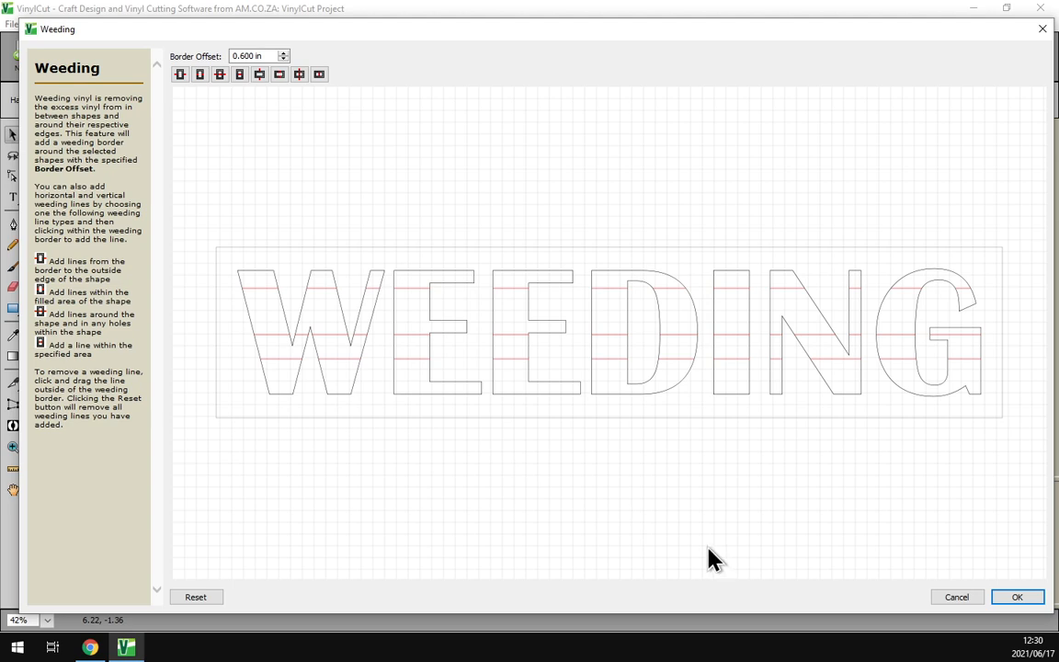
- Switch to Chrome and bring up the softwaretraining.co.za page
click(92, 648)
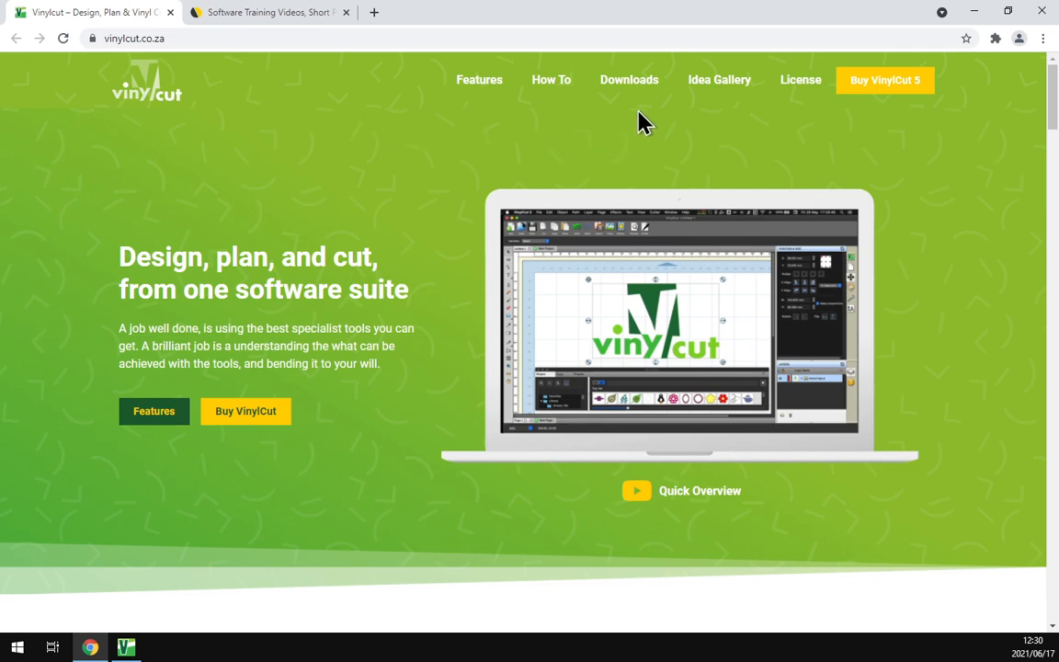
click(276, 14)
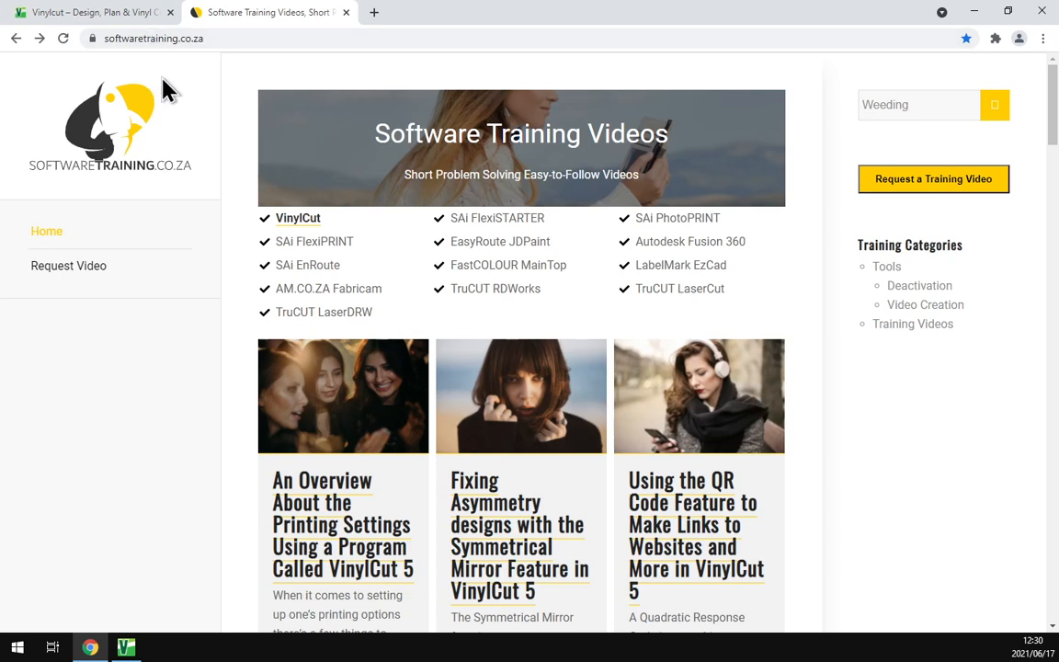